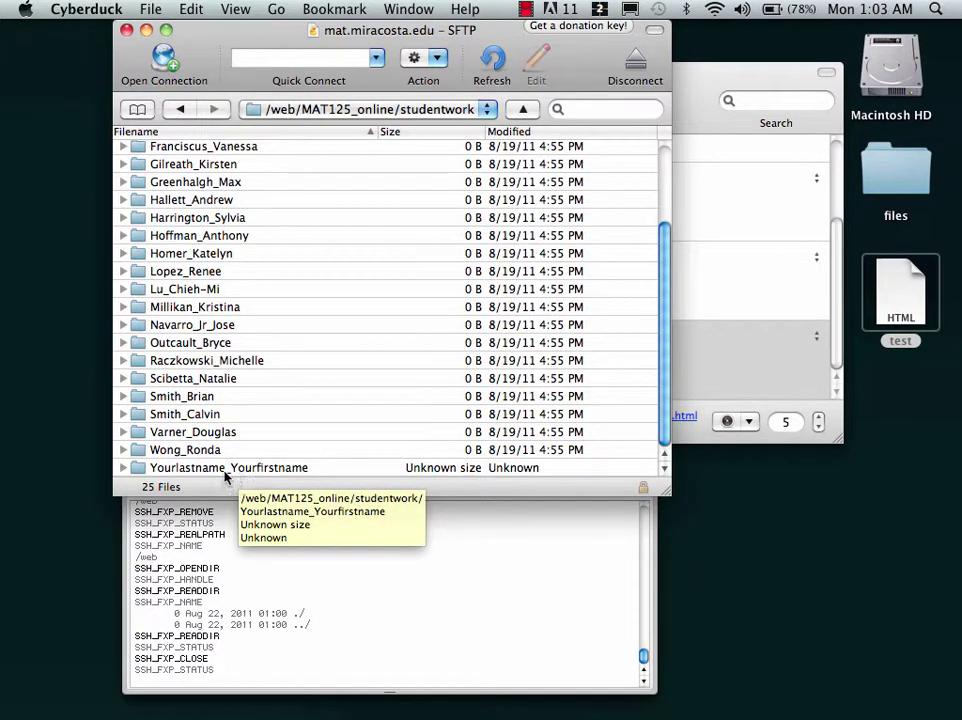
Open the Yourlastname_Yourfirstname folder in studentwork and create a new folder named exercises inside it.
{"action": "double_click", "coordinate": [143, 469]}
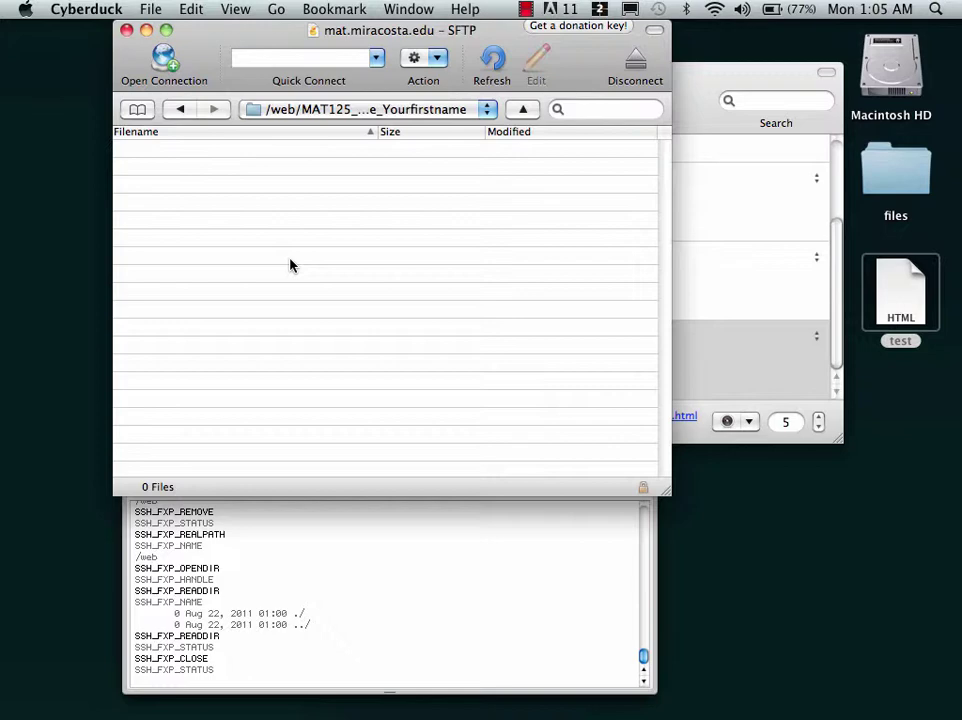
{"action": "right_click", "coordinate": [257, 204]}
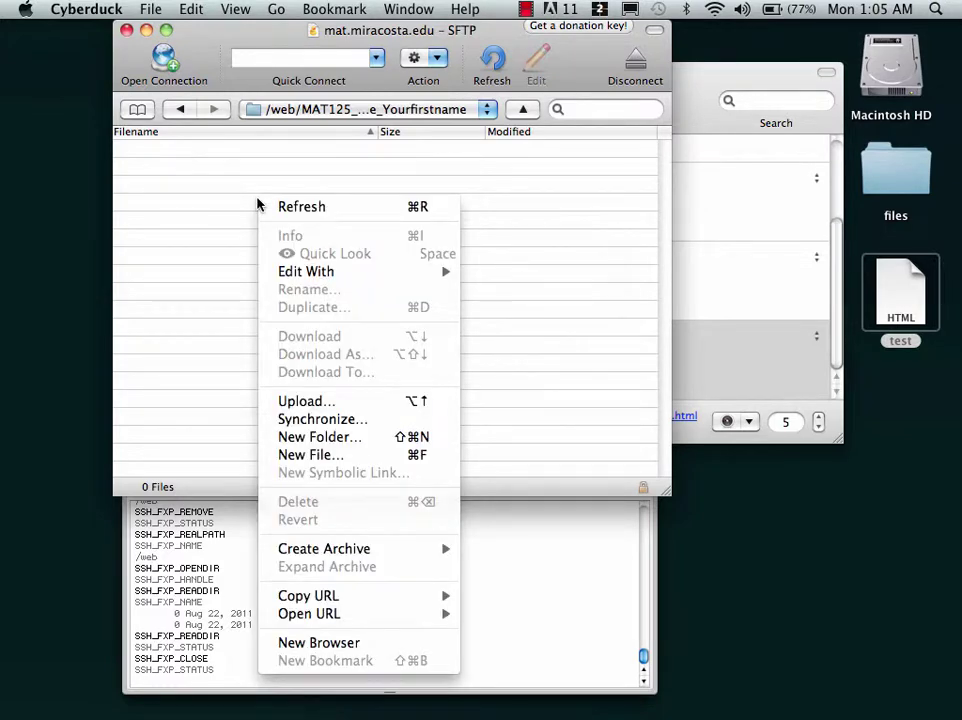
{"action": "left_click", "coordinate": [310, 440]}
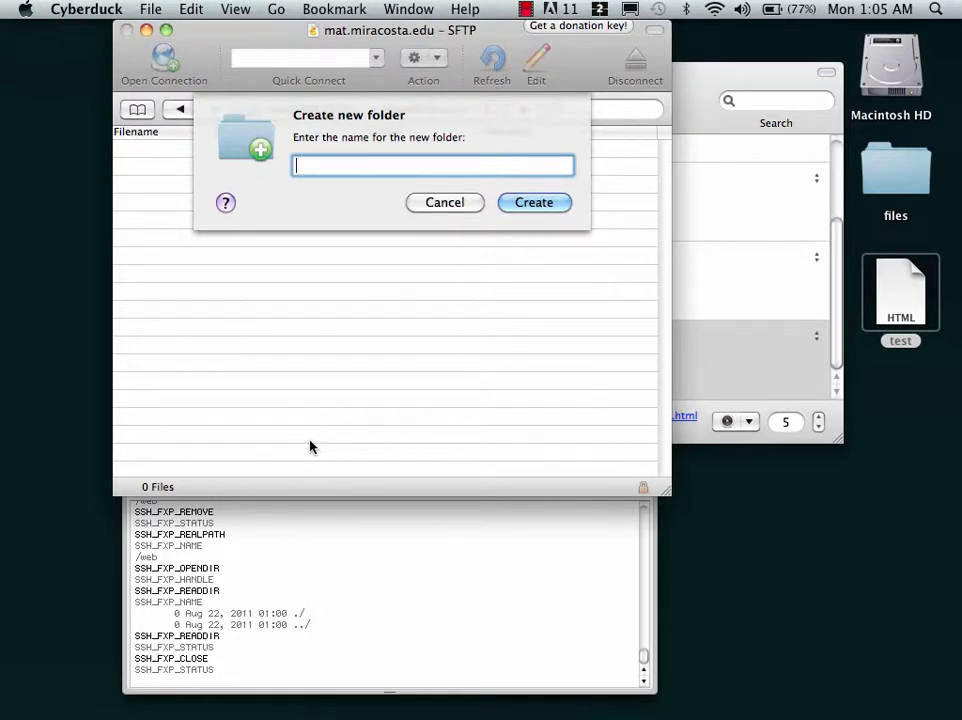
{"action": "type", "text": "exercises"}
{"action": "key", "text": "Return"}
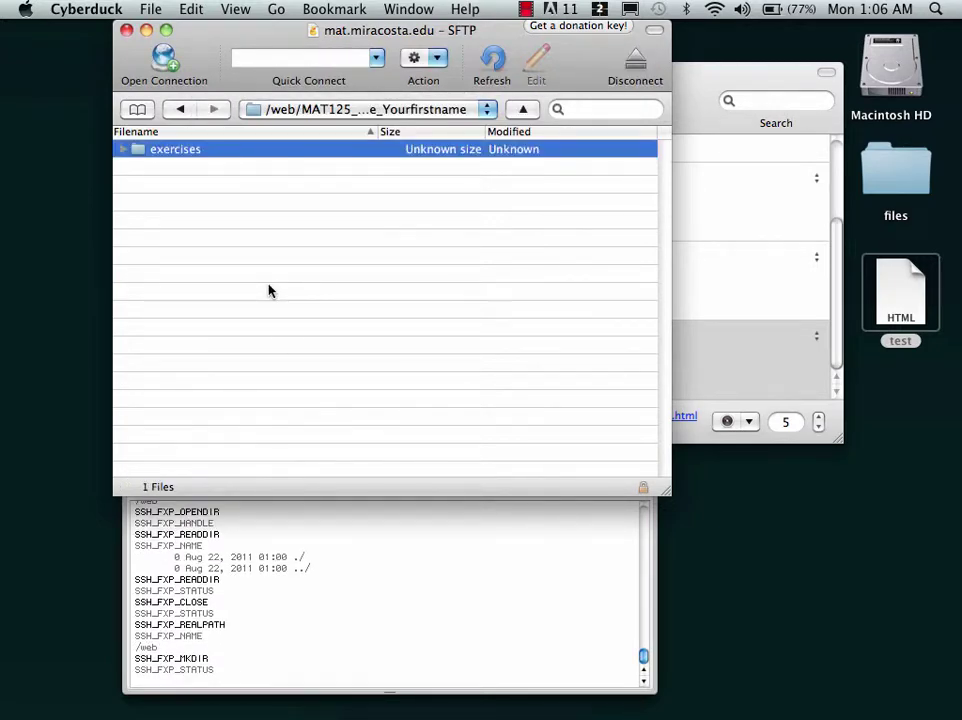
Create a second folder named projects alongside the exercises folder.
{"action": "right_click", "coordinate": [160, 187]}
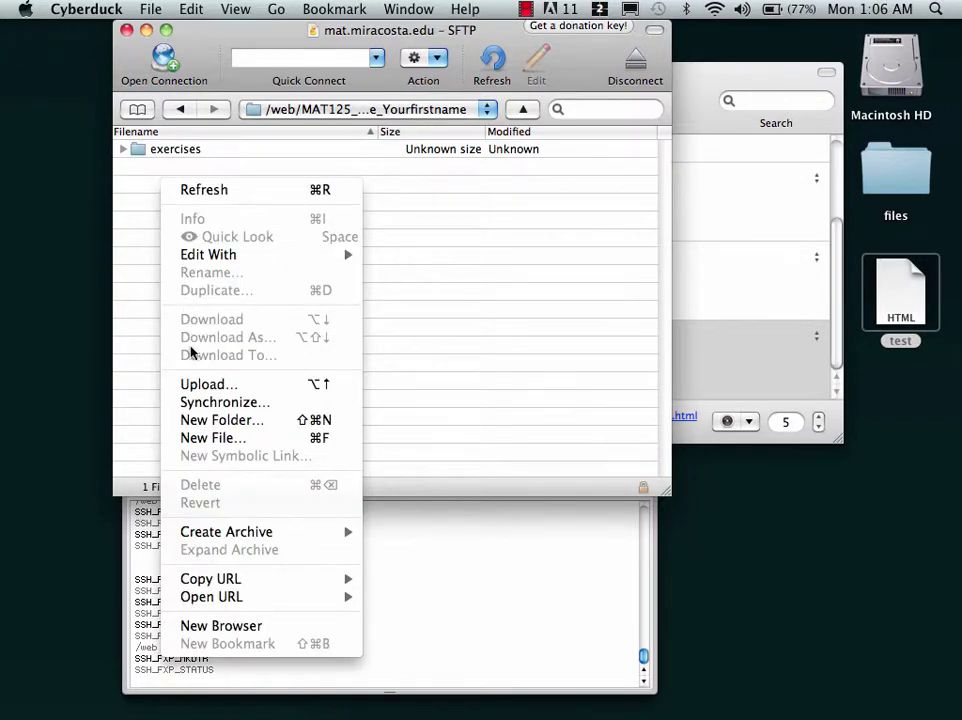
{"action": "left_click", "coordinate": [208, 420]}
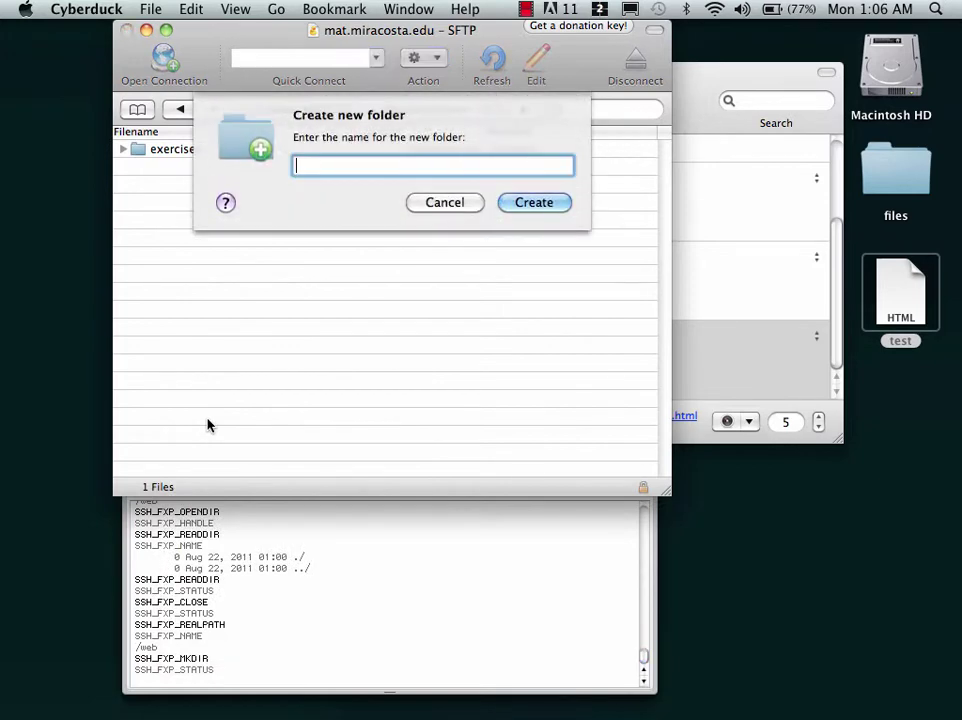
{"action": "type", "text": "projects"}
{"action": "key", "text": "Return"}
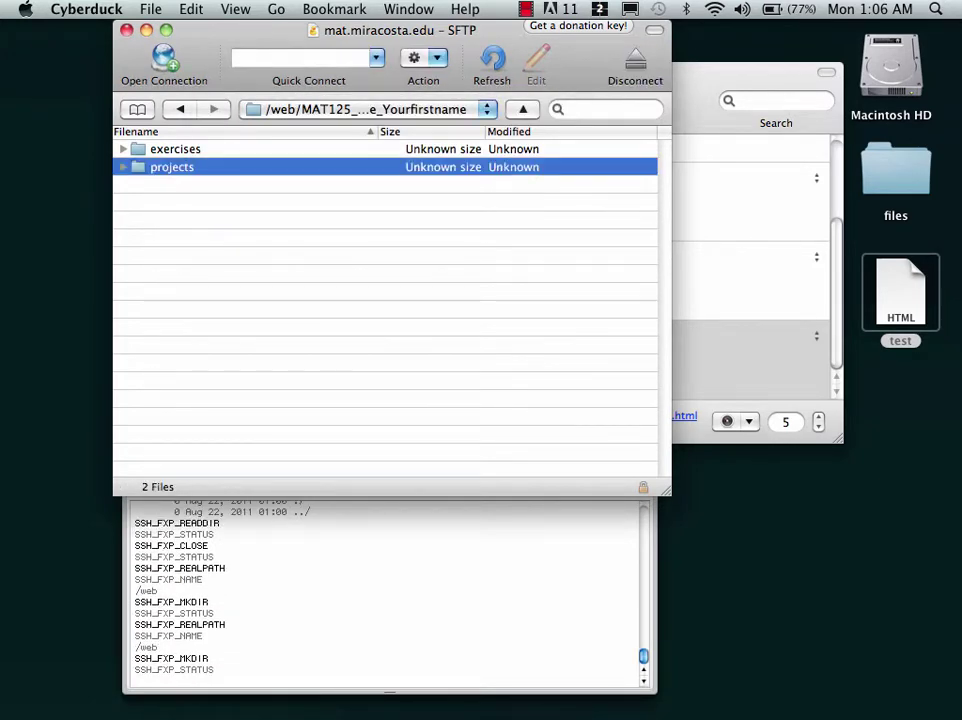
Open the exercises folder and create a subfolder named exercise1 in it.
{"action": "double_click", "coordinate": [140, 152]}
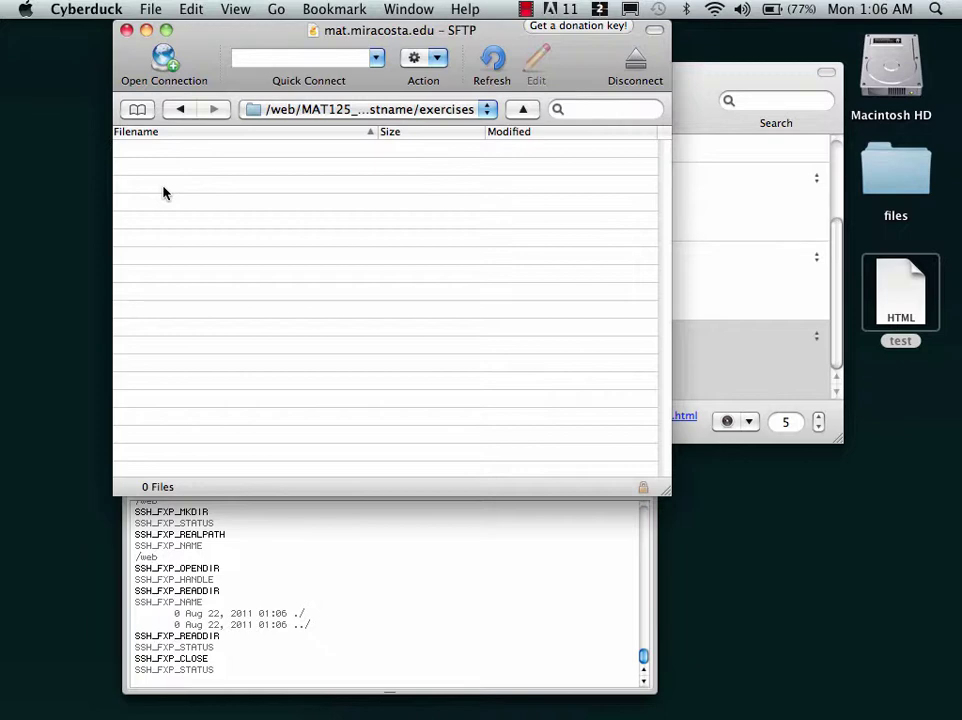
{"action": "right_click", "coordinate": [165, 192]}
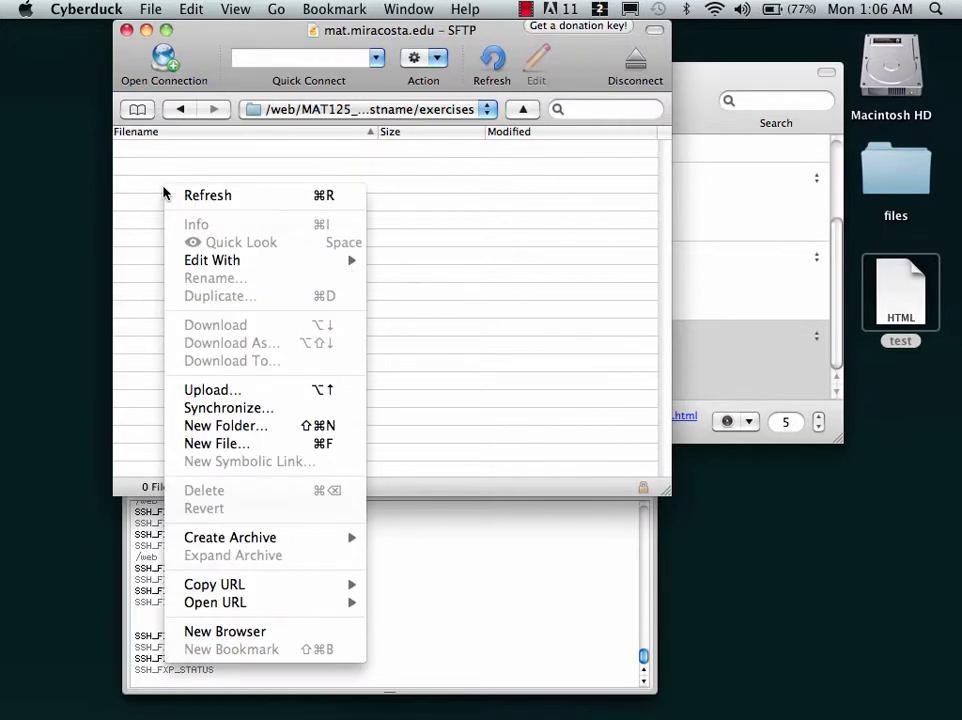
{"action": "left_click", "coordinate": [208, 428]}
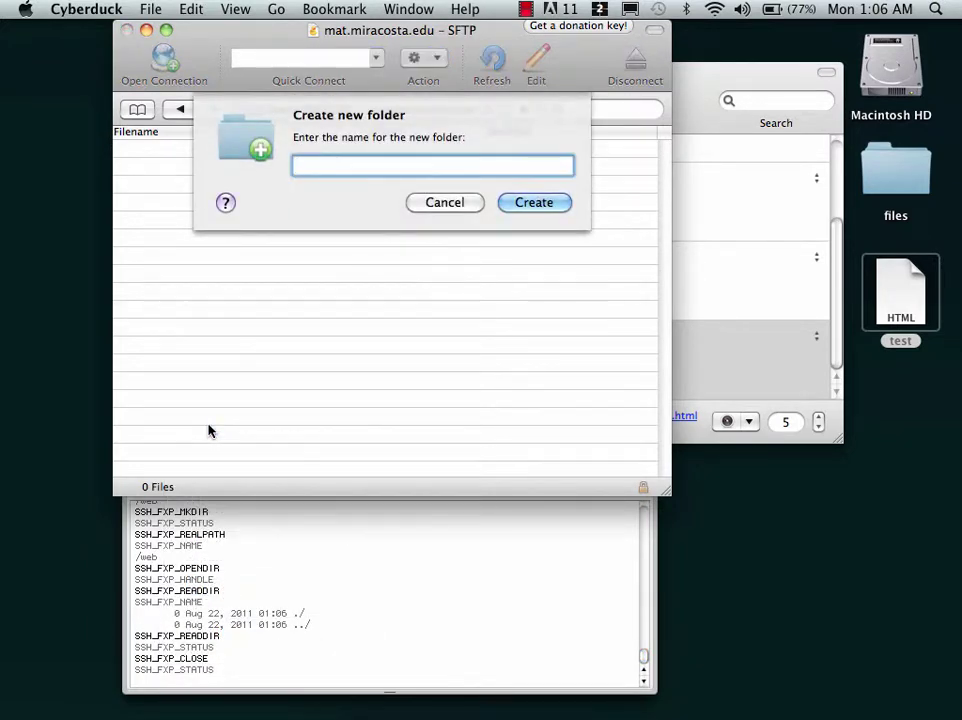
{"action": "type", "text": "exercise1"}
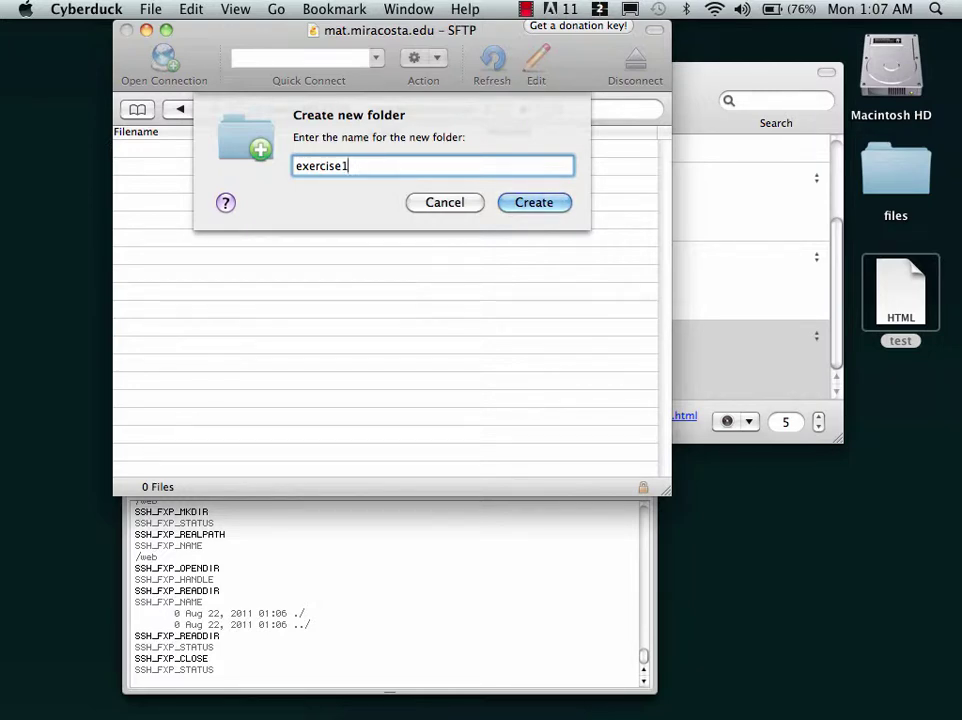
{"action": "key", "text": "Return"}
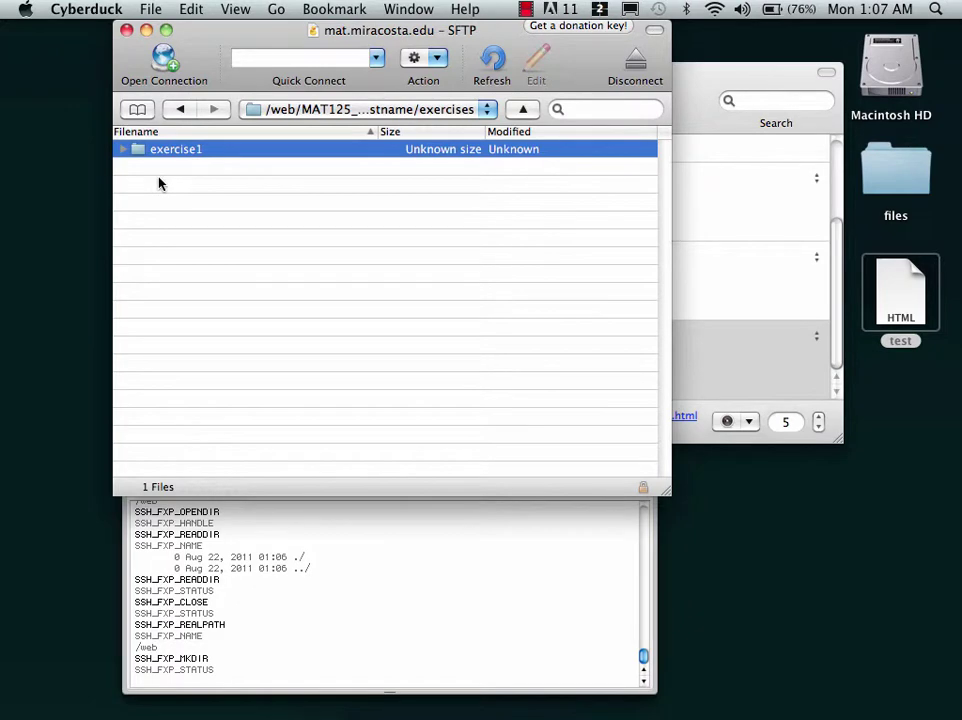
Return from the exercises folder to the Yourlastname_Yourfirstname folder.
{"action": "right_click", "coordinate": [160, 181]}
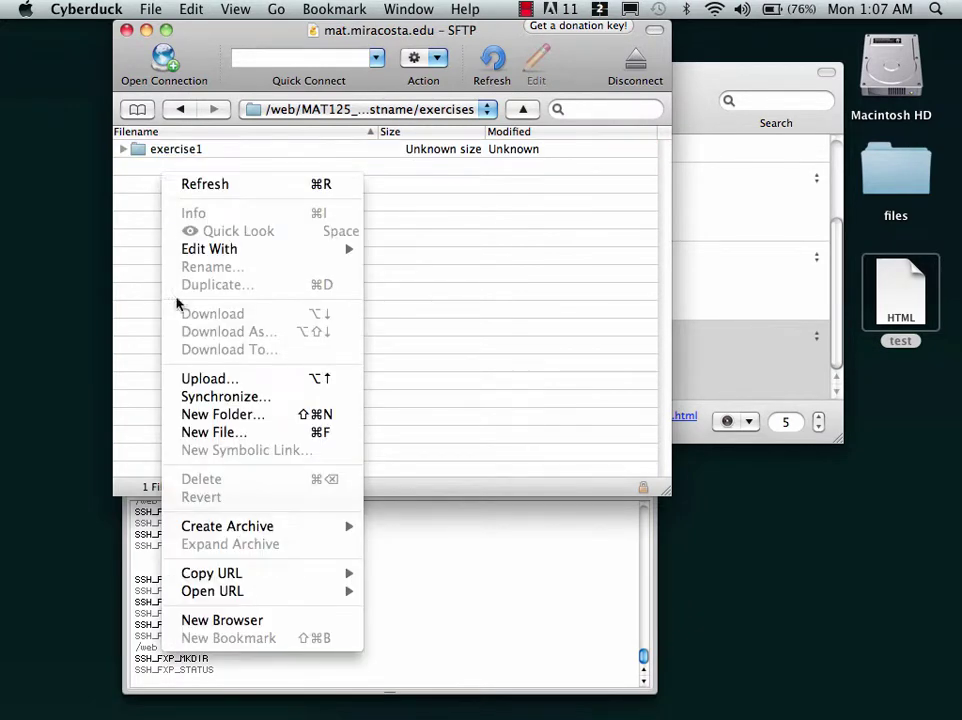
{"action": "left_click", "coordinate": [517, 306]}
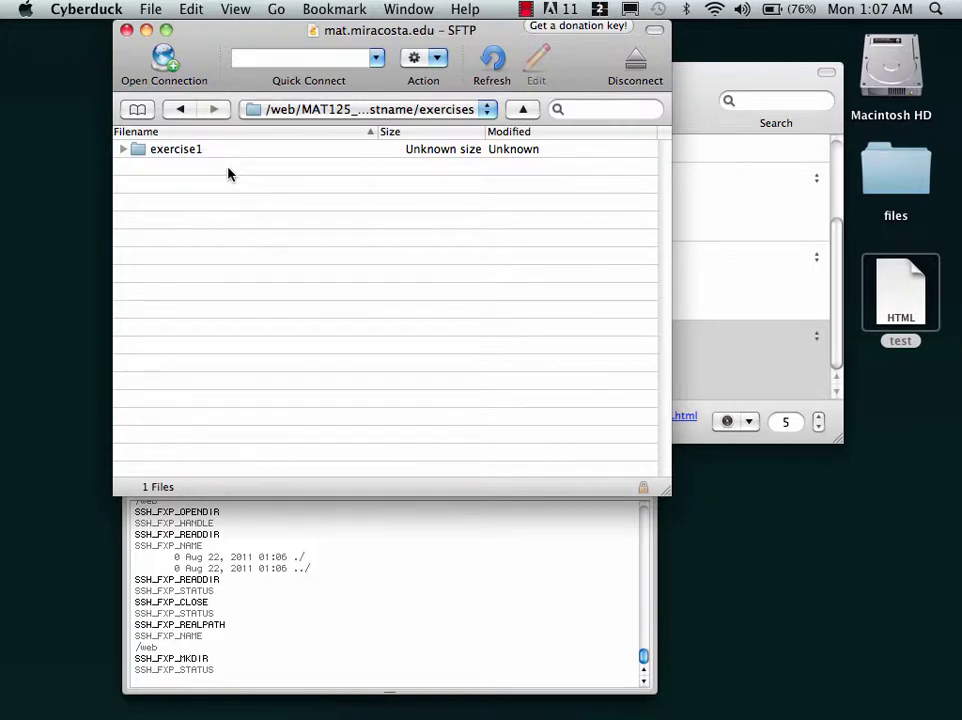
{"action": "left_click", "coordinate": [180, 109]}
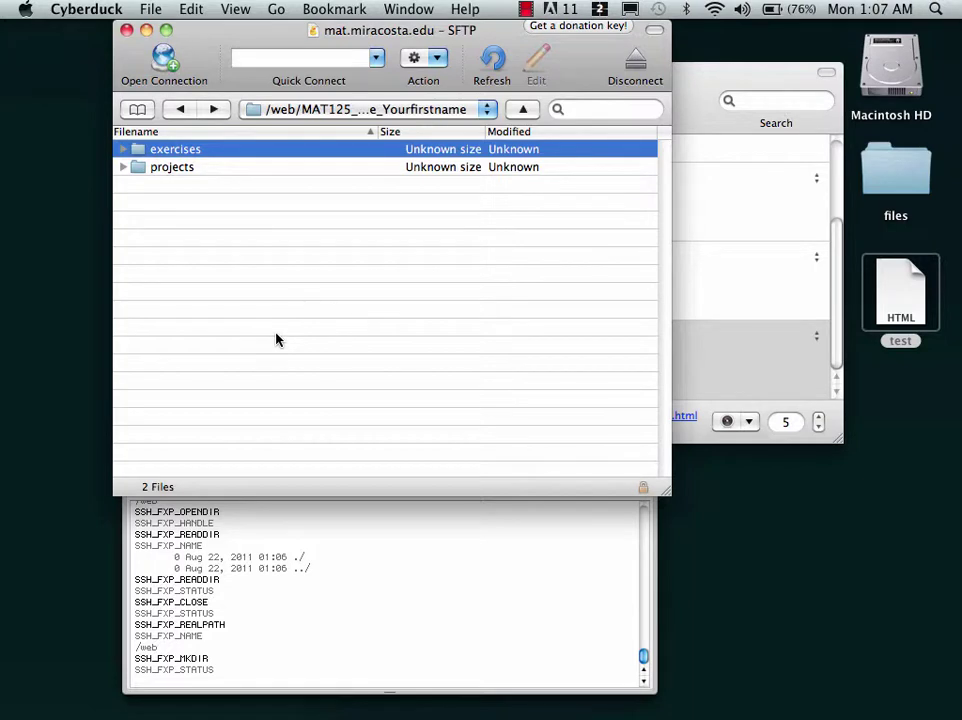
Switch to TextEdit and write "this is test" in the untitled document.
{"action": "left_click", "coordinate": [904, 316]}
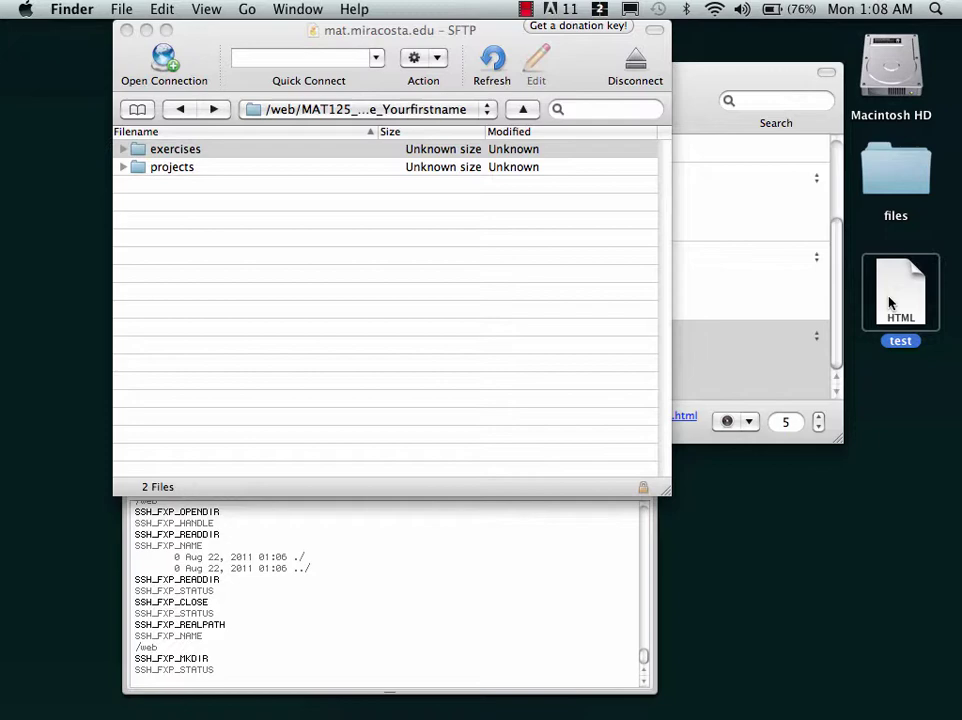
{"action": "mouse_move", "coordinate": [3, 421]}
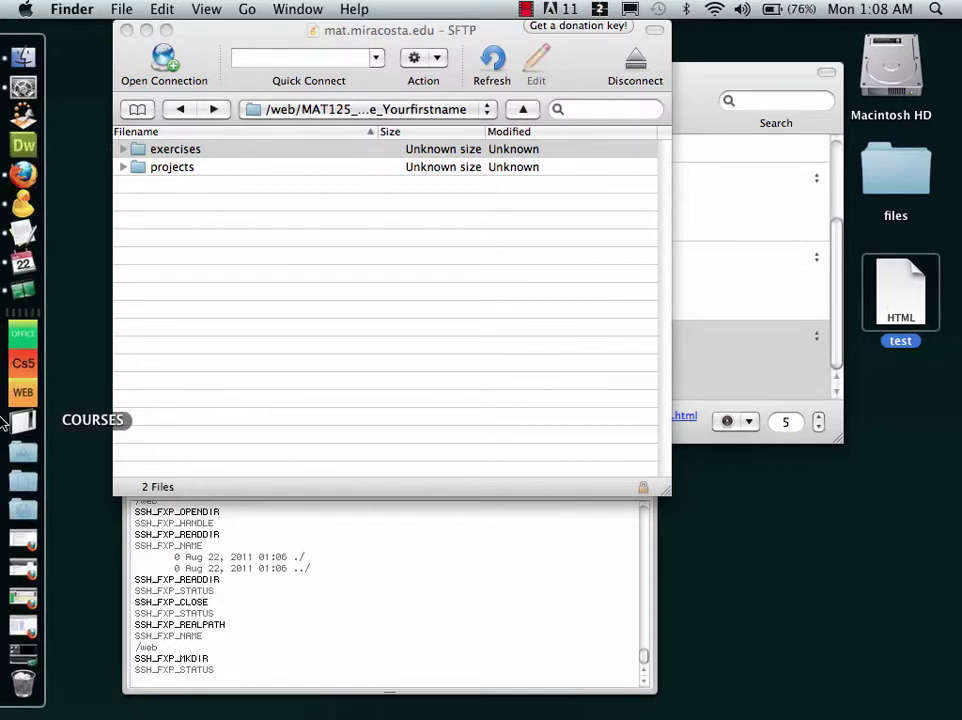
{"action": "left_click", "coordinate": [22, 231]}
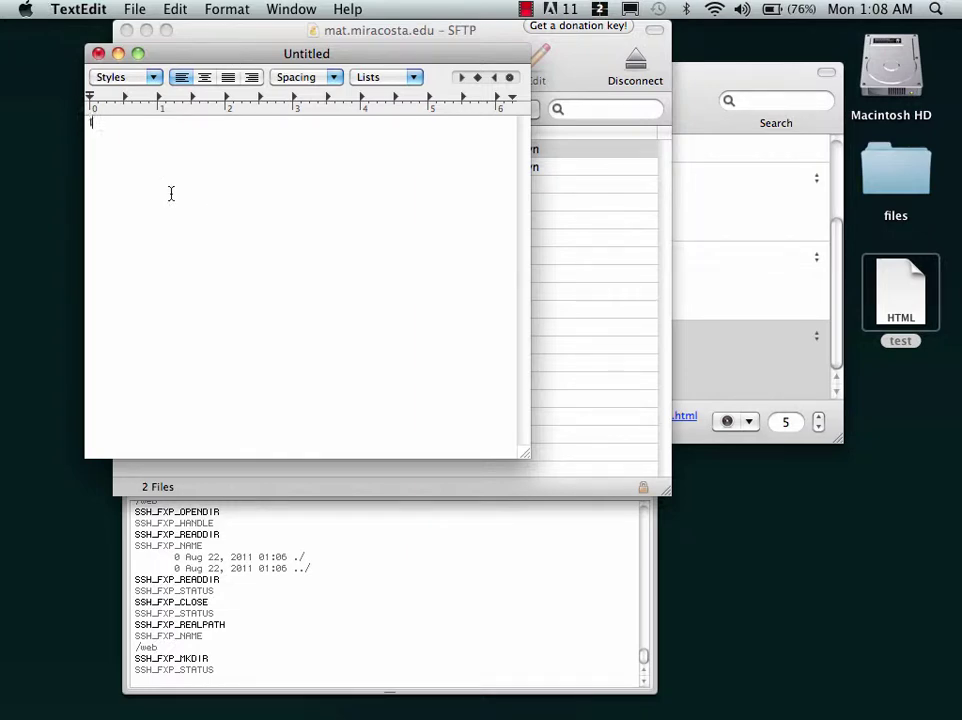
{"action": "type", "text": "this is test"}
{"action": "left_click", "coordinate": [133, 9]}
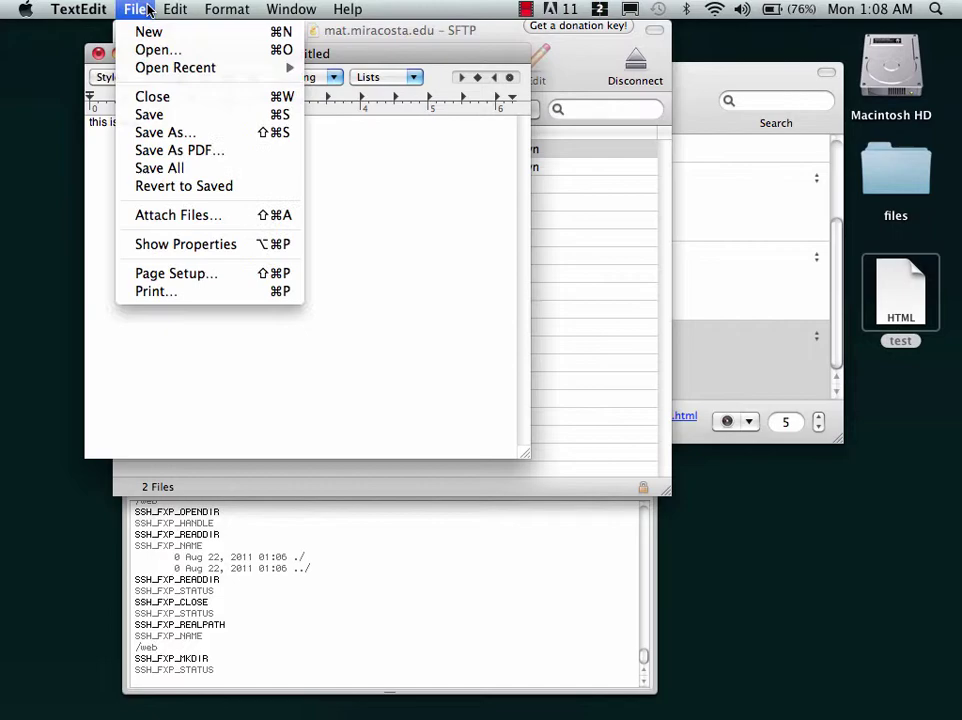
{"action": "left_click", "coordinate": [150, 115]}
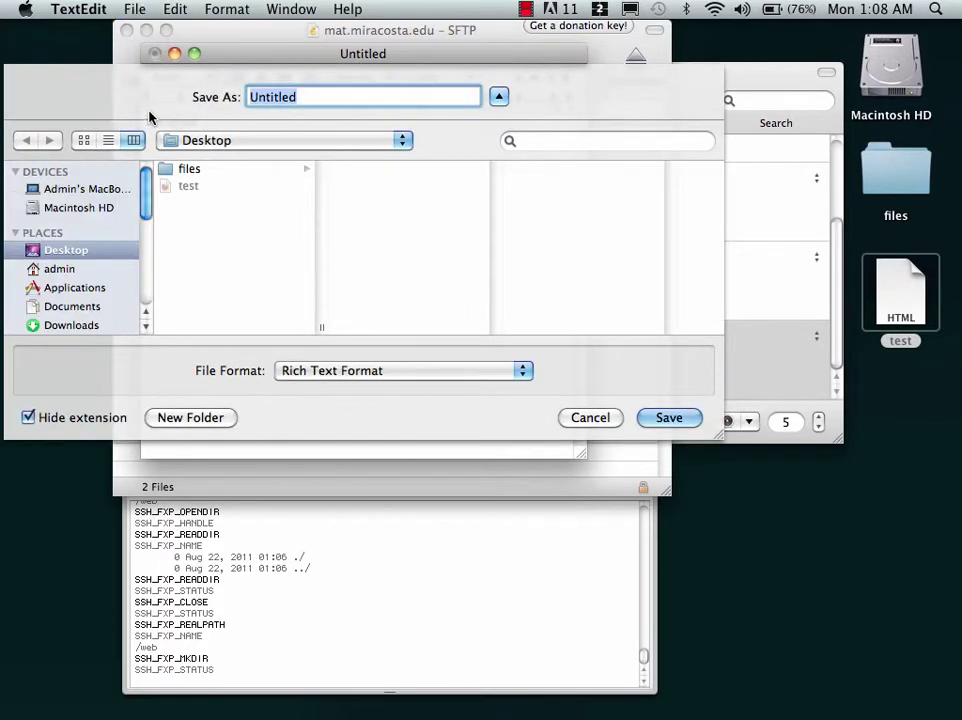
{"action": "left_click", "coordinate": [364, 372]}
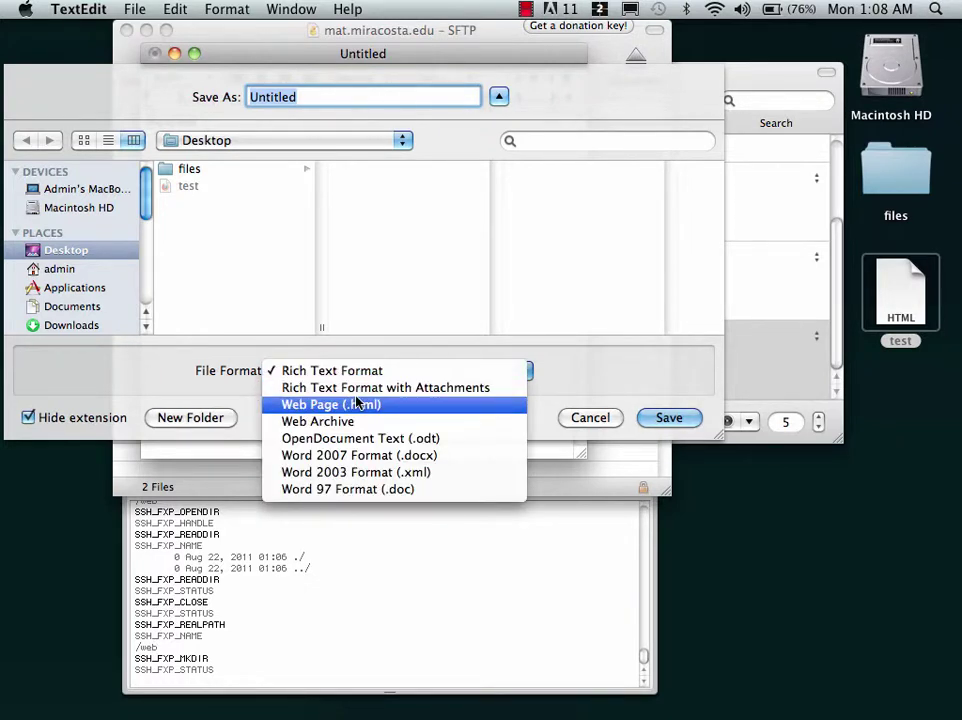
{"action": "left_click", "coordinate": [357, 403]}
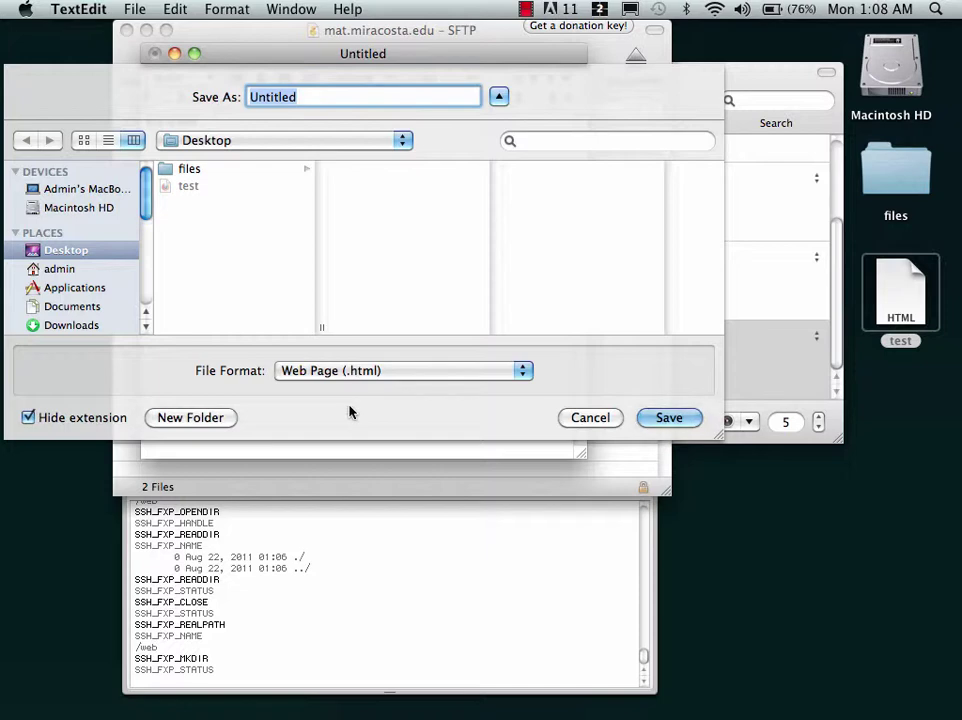
{"action": "left_click", "coordinate": [350, 372]}
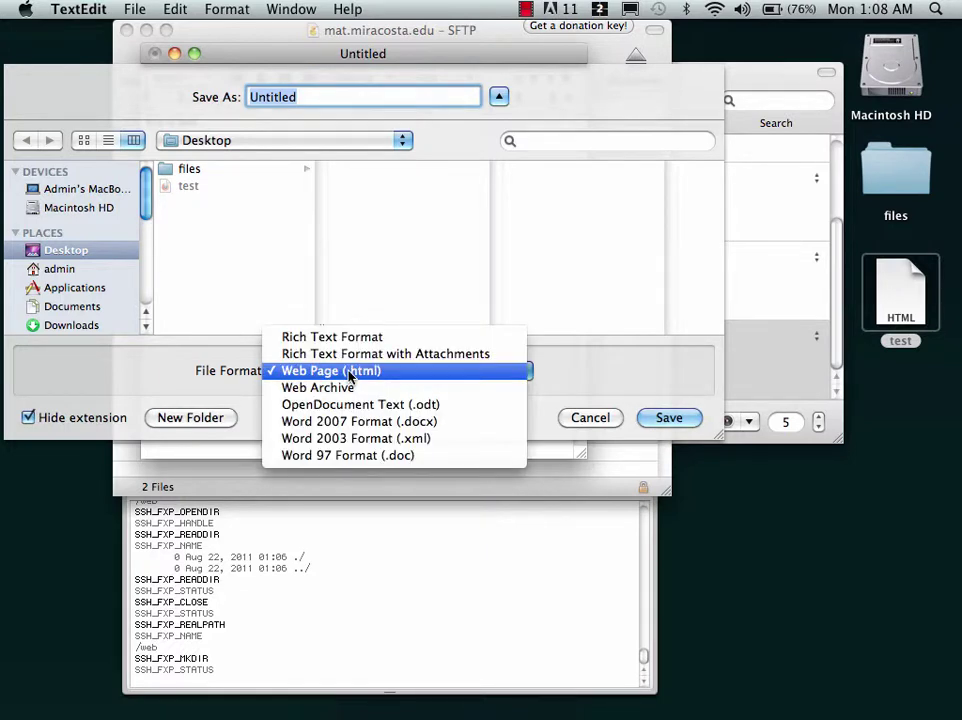
{"action": "left_click", "coordinate": [592, 421]}
{"action": "left_click", "coordinate": [592, 421]}
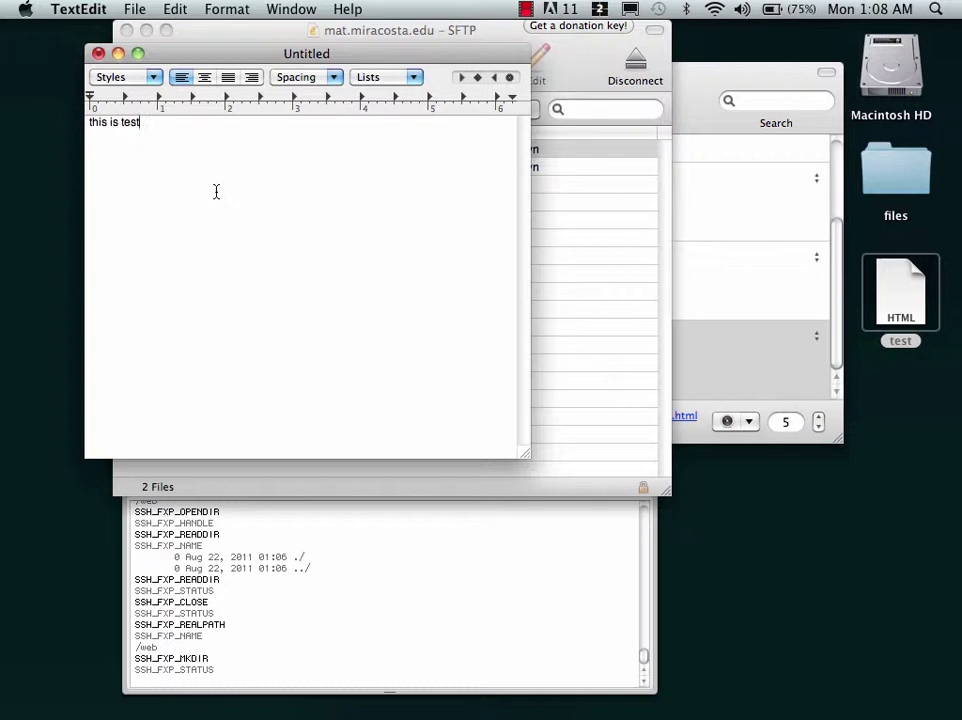
Convert the document to plain text and save it to the Desktop as test.txt.
{"action": "left_click", "coordinate": [221, 10]}
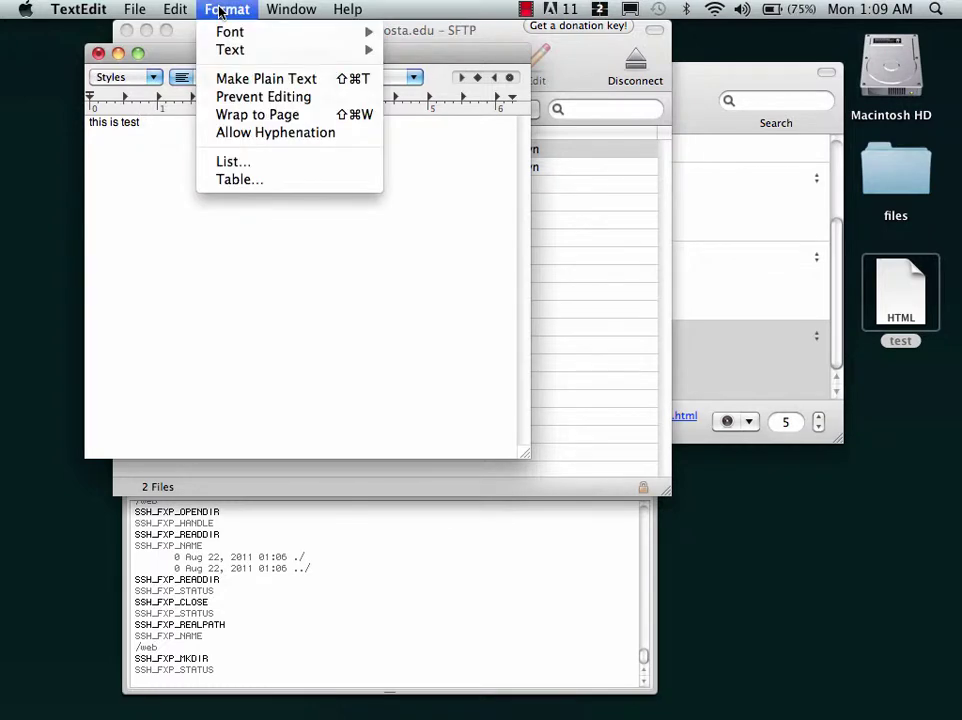
{"action": "left_click", "coordinate": [233, 80]}
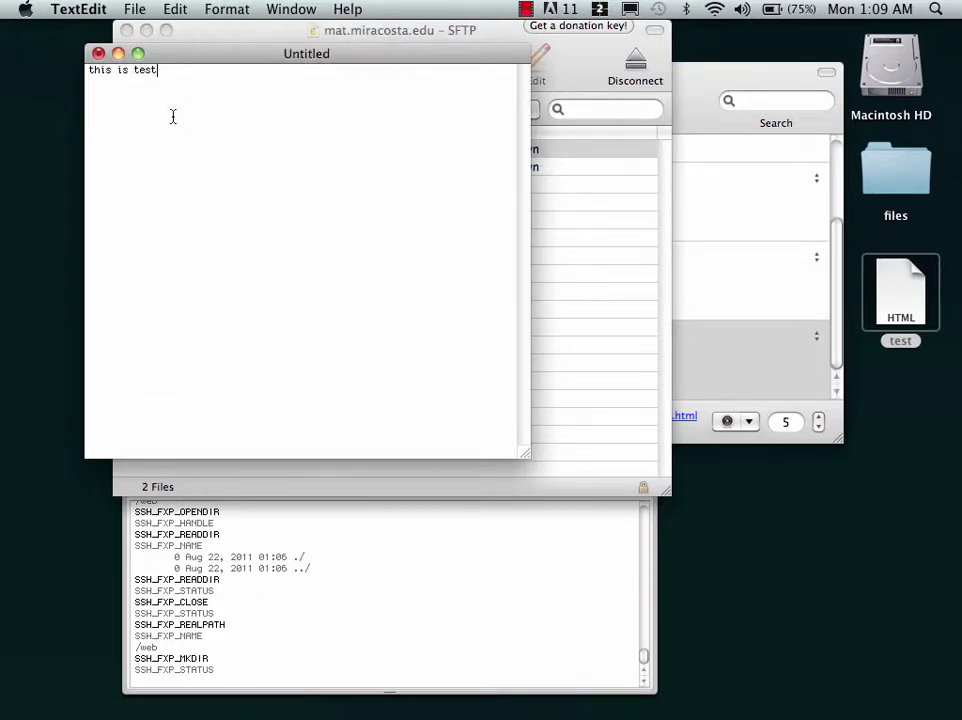
{"action": "left_click", "coordinate": [134, 9]}
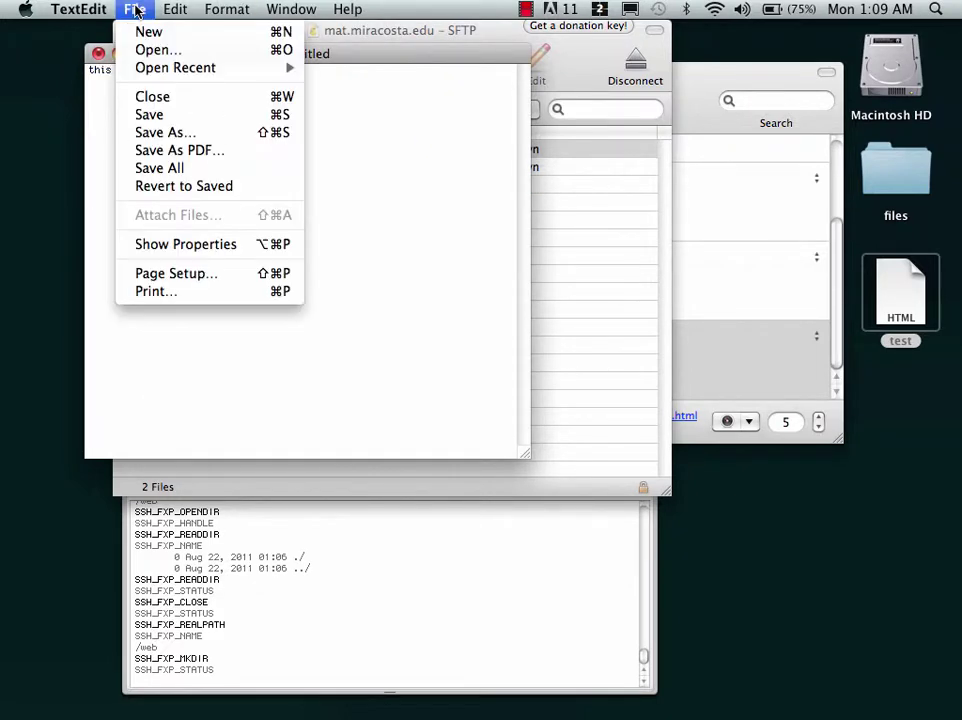
{"action": "left_click", "coordinate": [150, 116]}
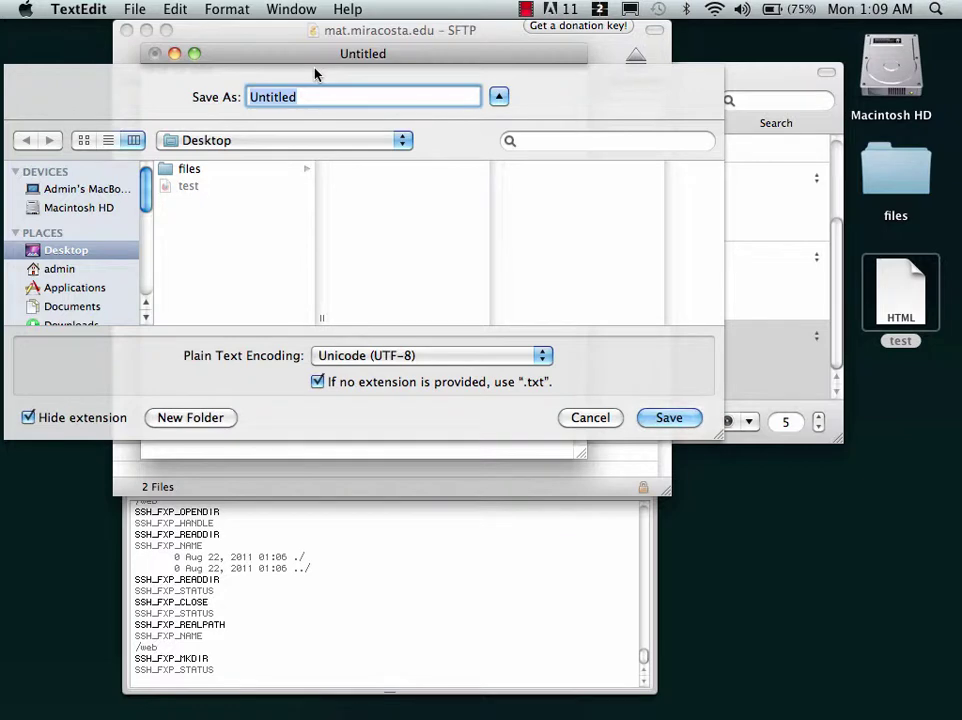
{"action": "type", "text": "test."}
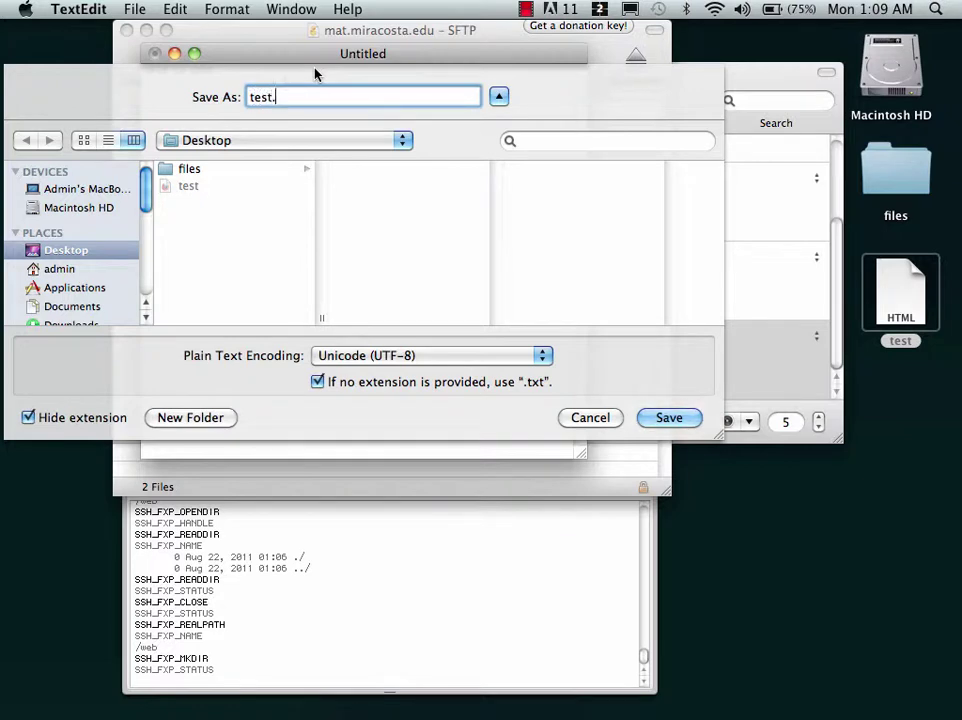
{"action": "type", "text": "txt"}
{"action": "left_click", "coordinate": [668, 418]}
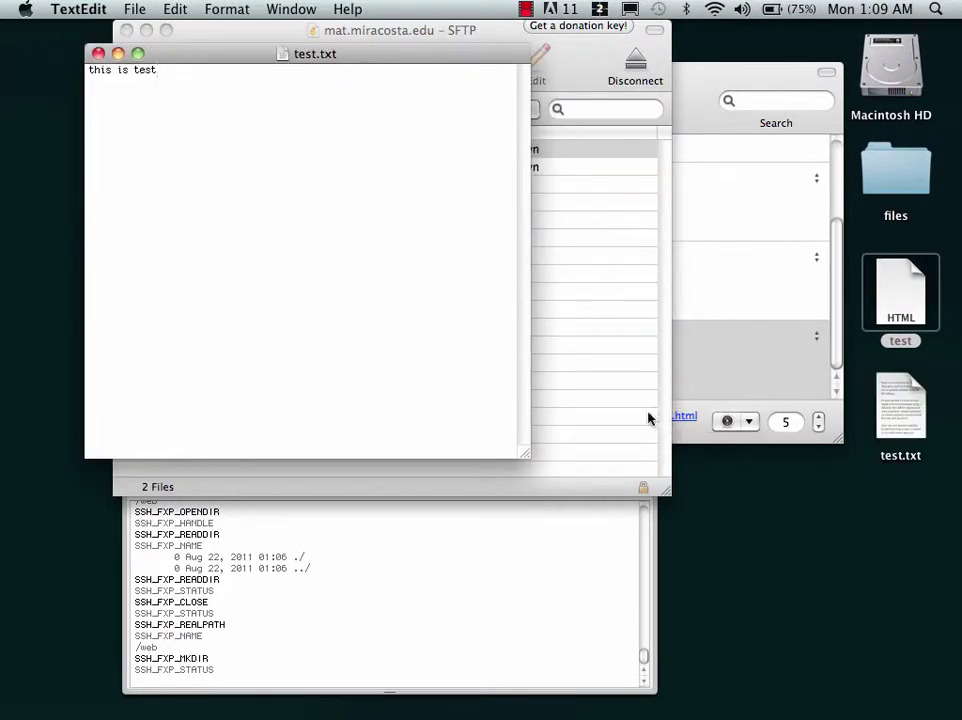
Move the test.txt window off the Cyberduck browser and upload test.txt from the desktop into the Yourlastname_Yourfirstname folder.
{"action": "left_click_drag", "start_coordinate": [164, 57], "coordinate": [641, 526]}
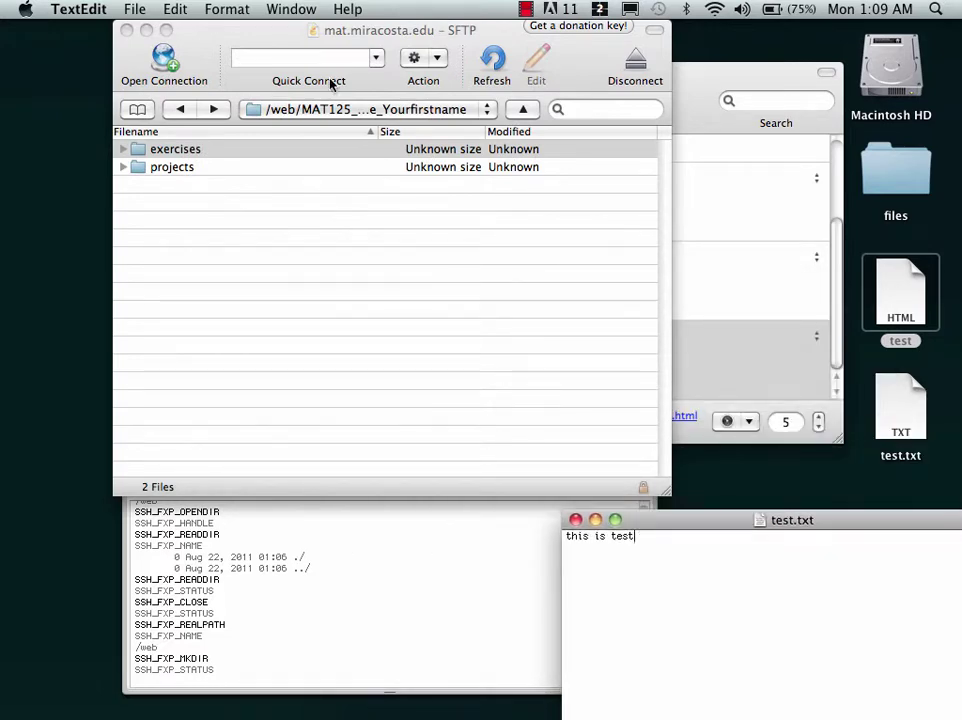
{"action": "left_click", "coordinate": [350, 41]}
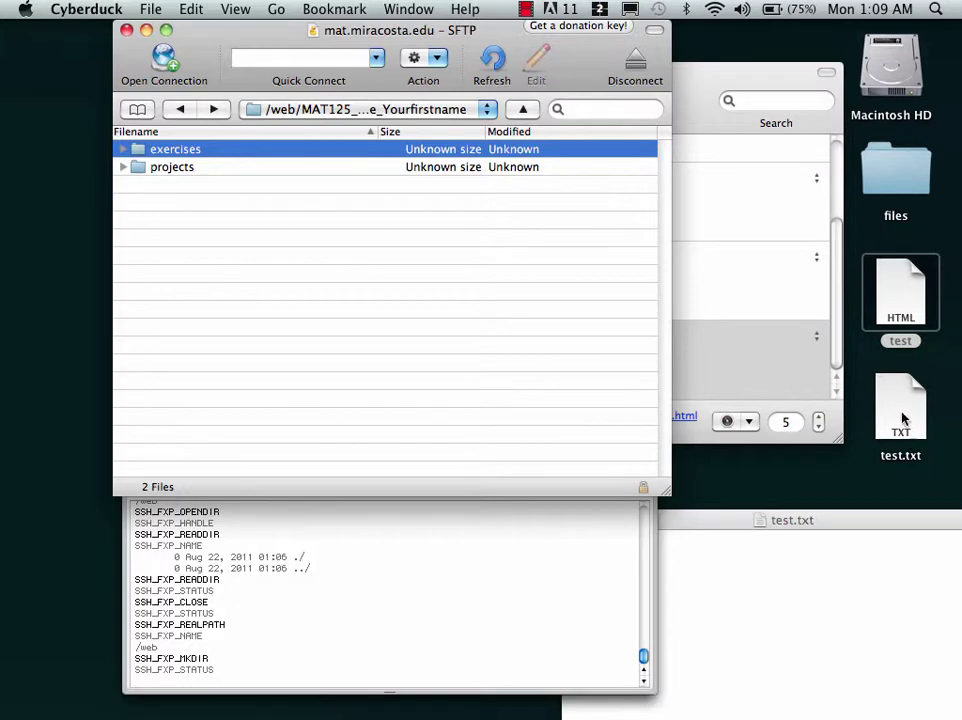
{"action": "left_click_drag", "start_coordinate": [903, 418], "coordinate": [505, 291]}
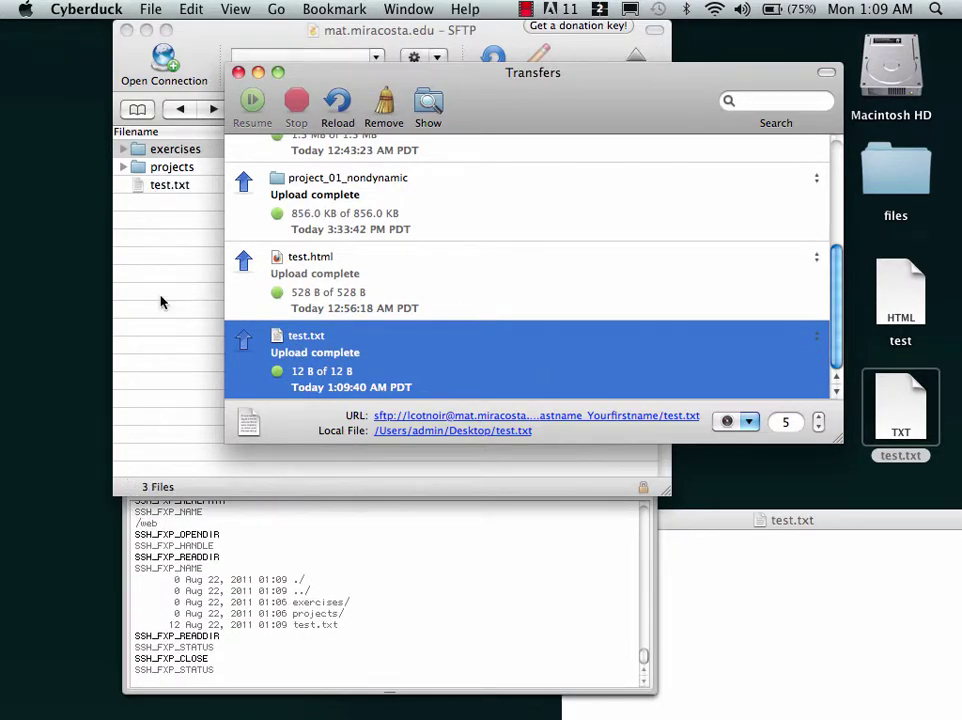
Move the Transfers window up and shrink its height to uncover more of the file browser.
{"action": "left_click_drag", "start_coordinate": [314, 72], "coordinate": [250, 10]}
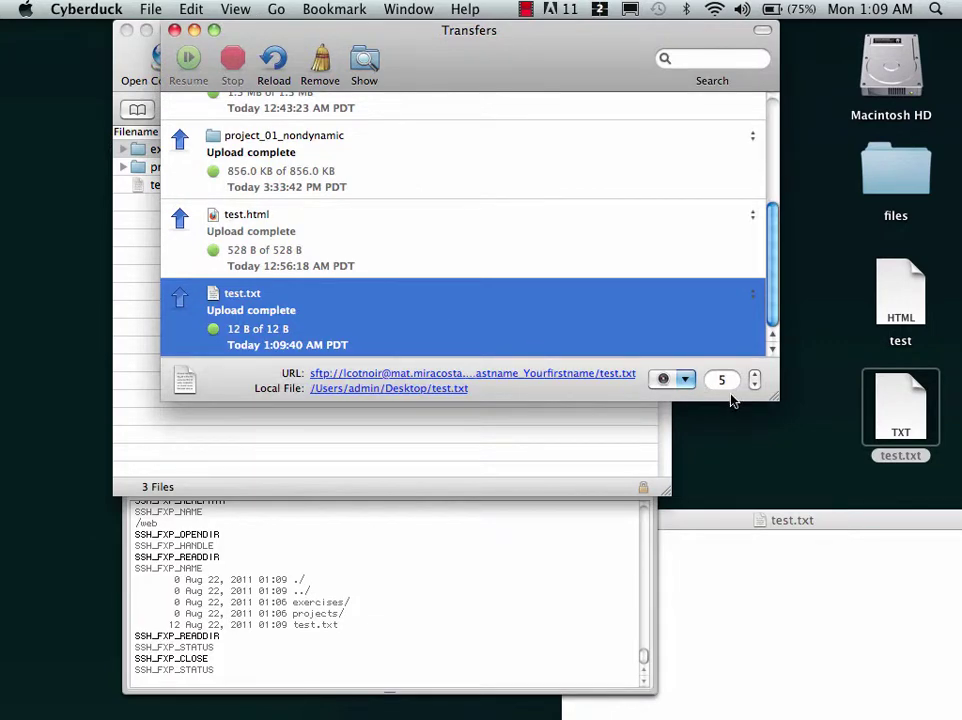
{"action": "left_click_drag", "start_coordinate": [772, 396], "coordinate": [758, 222]}
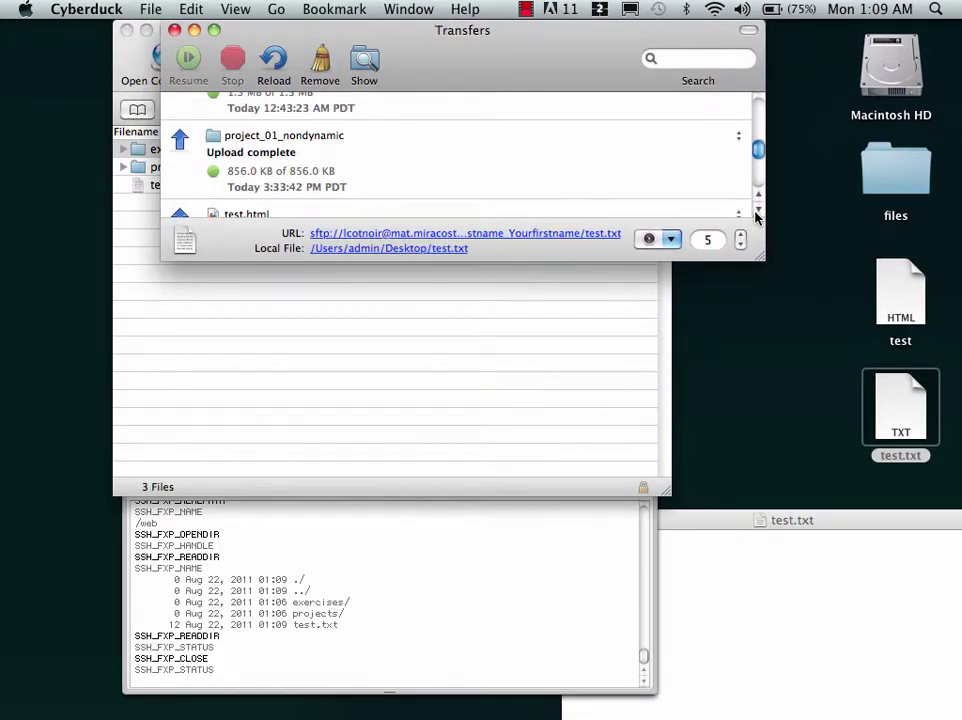
Rerun the latest test.txt upload with the Overwrite option and uncover the SFTP file browser behind the Transfers window.
{"action": "scroll", "coordinate": [756, 210], "scroll_direction": "down", "scroll_amount": 2}
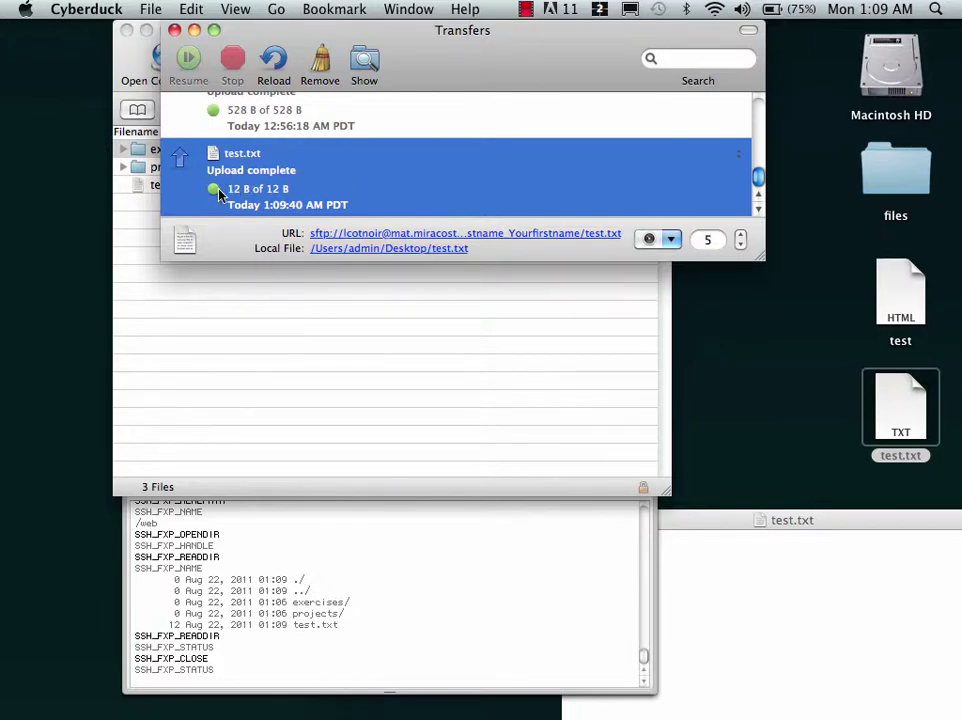
{"action": "left_click_drag", "start_coordinate": [333, 28], "coordinate": [423, 26]}
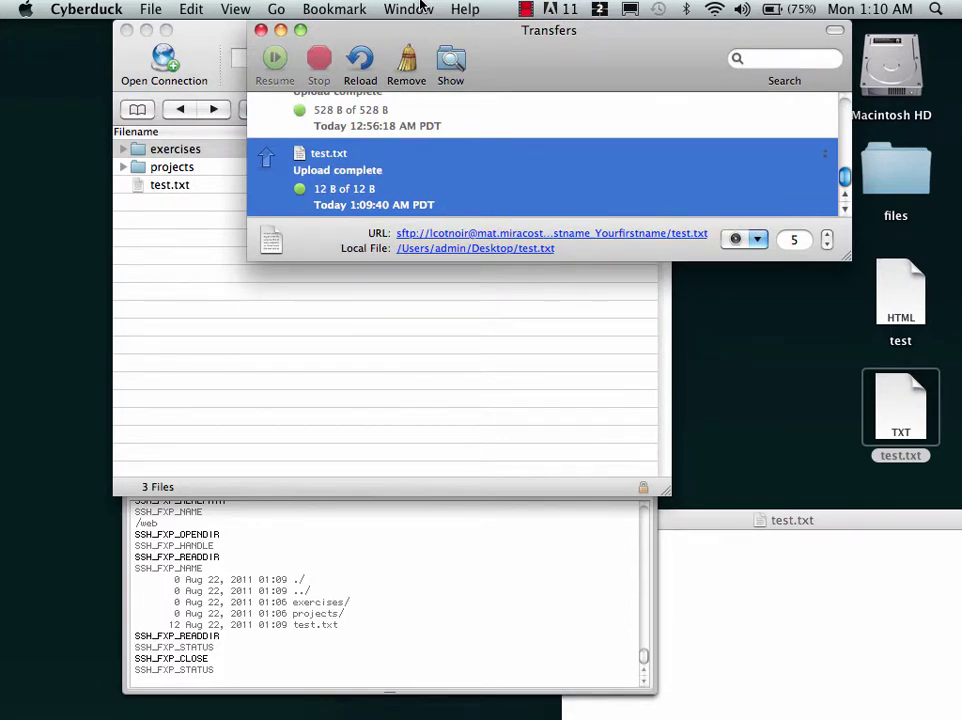
{"action": "double_click", "coordinate": [325, 175]}
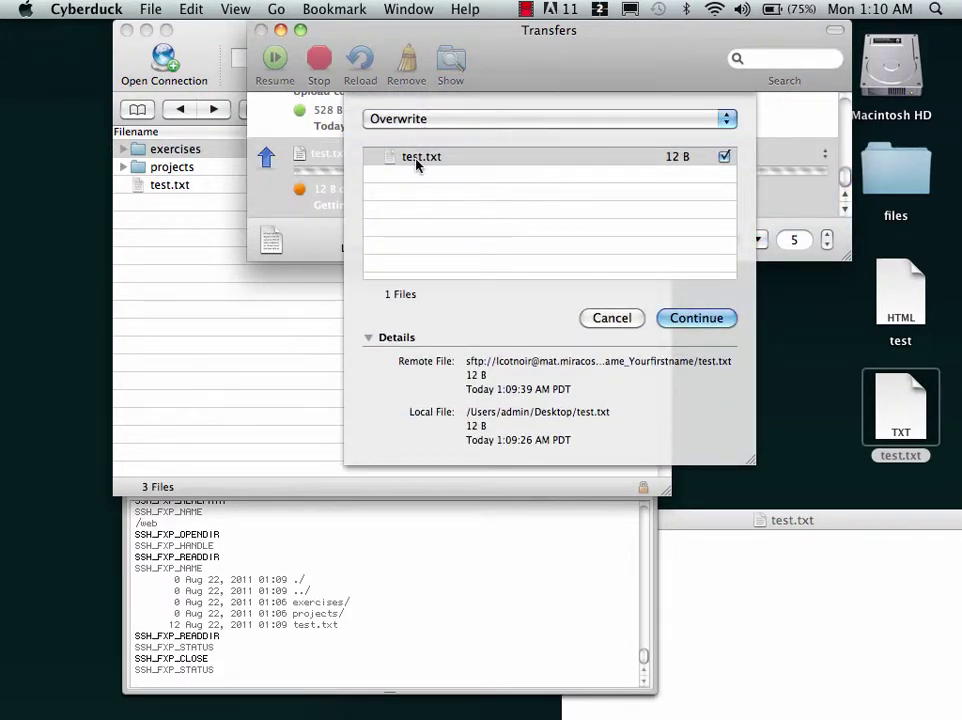
{"action": "left_click", "coordinate": [693, 320]}
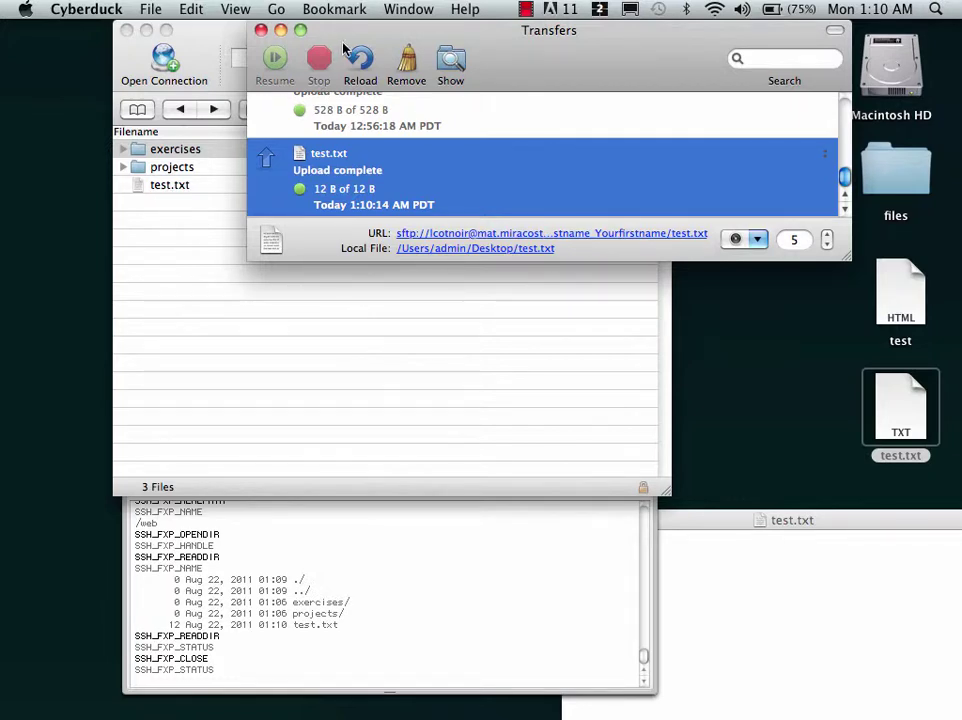
{"action": "left_click_drag", "start_coordinate": [350, 30], "coordinate": [485, 30]}
{"action": "left_click", "coordinate": [240, 230]}
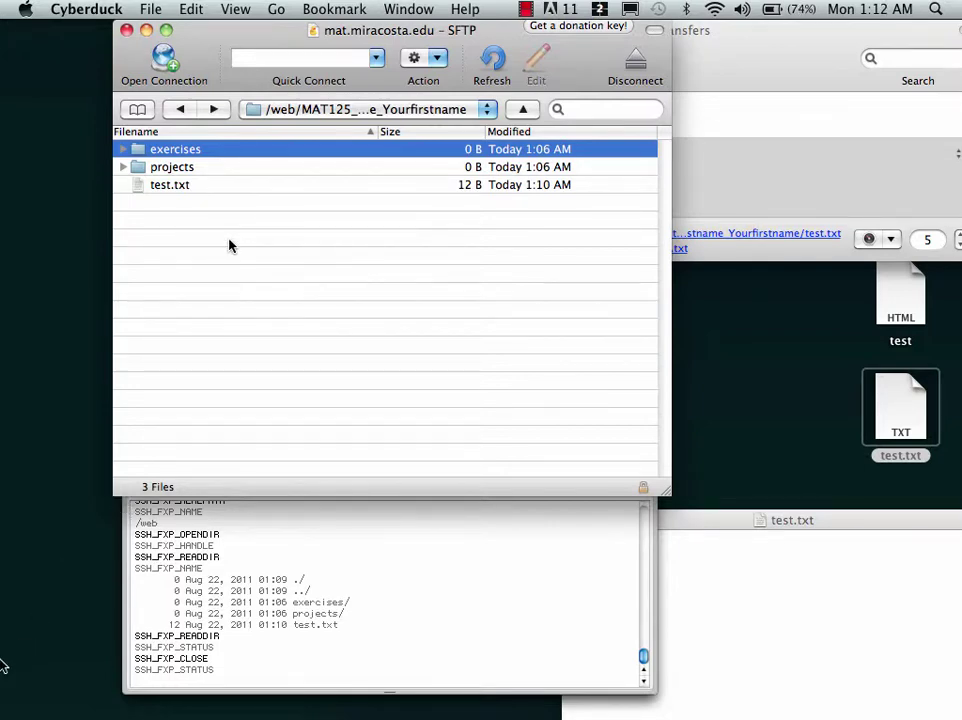
Switch to the blank Firefox window and enter the server address mat.miracosta.edu.
{"action": "mouse_move", "coordinate": [3, 700]}
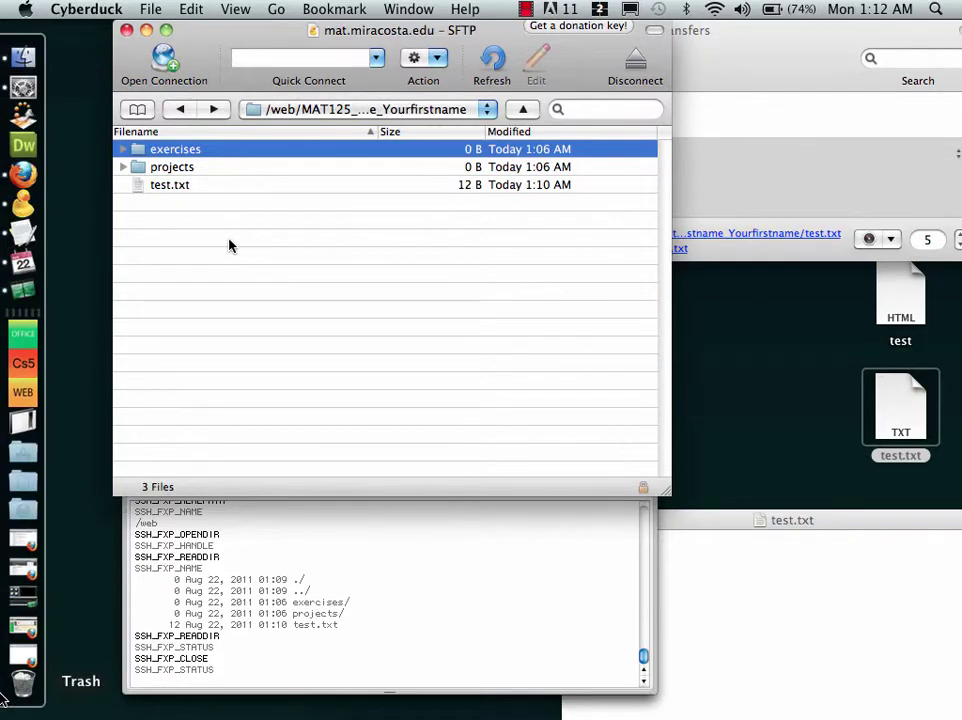
{"action": "left_click", "coordinate": [20, 648]}
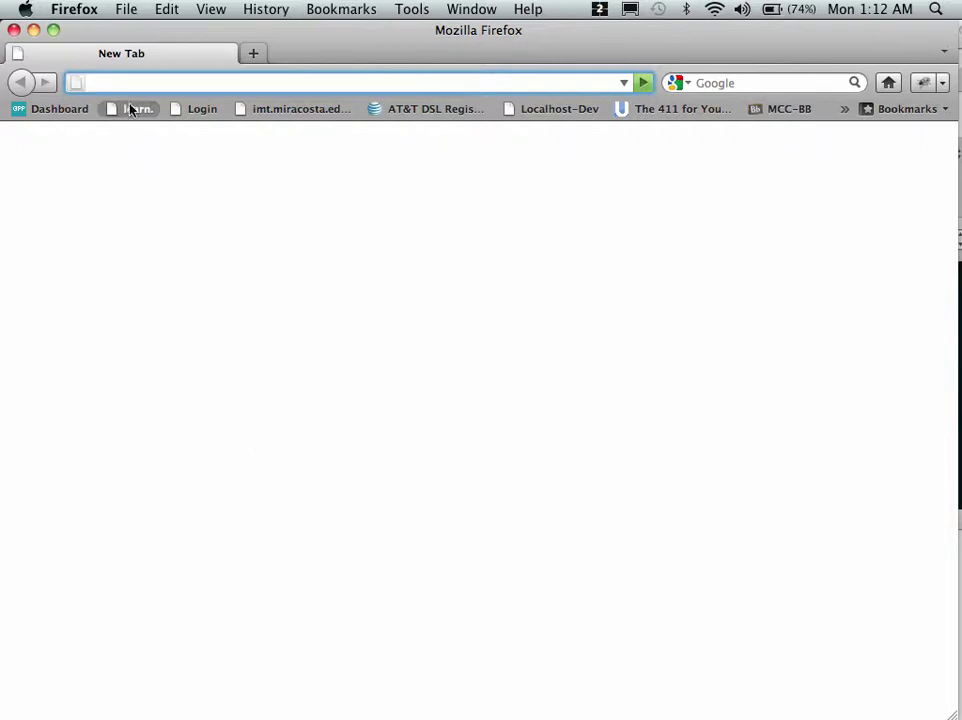
{"action": "type", "text": "mat"}
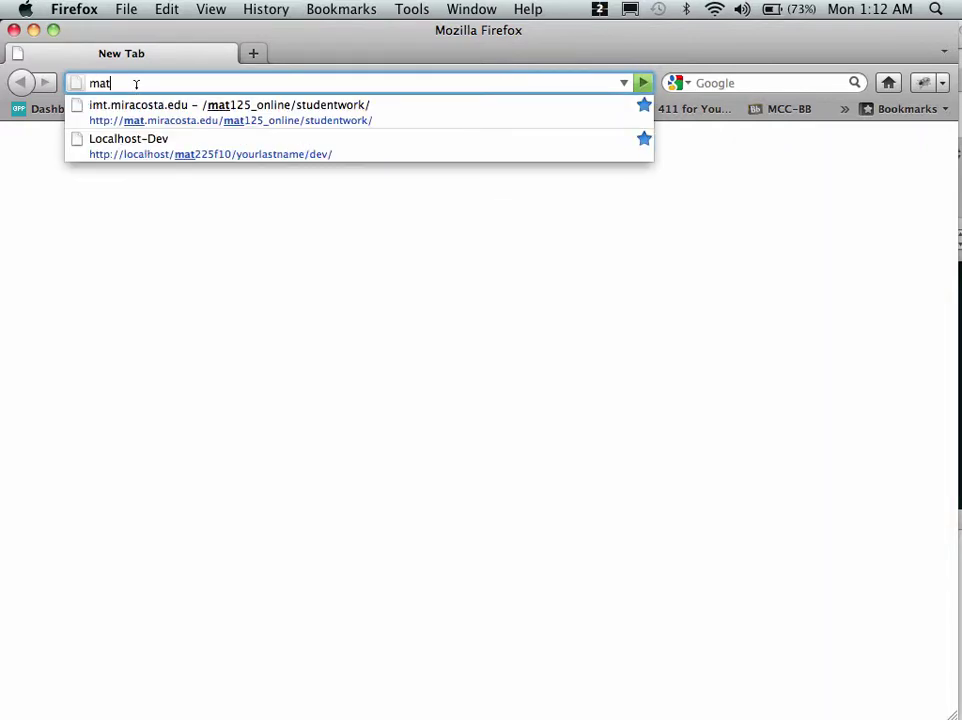
{"action": "type", "text": ".mir"}
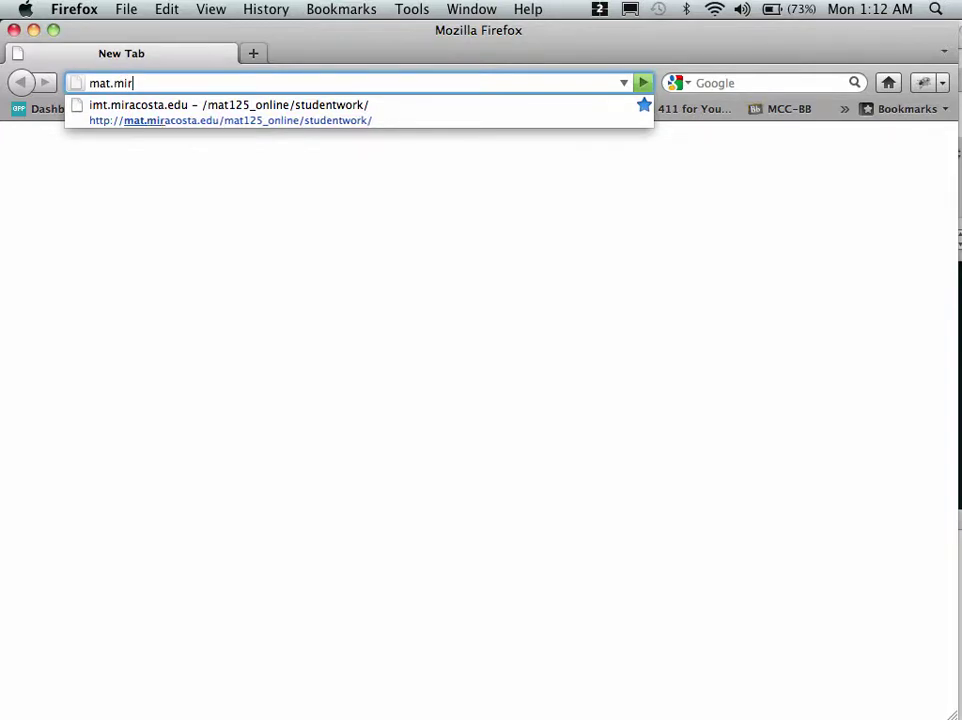
{"action": "type", "text": "acost.edu"}
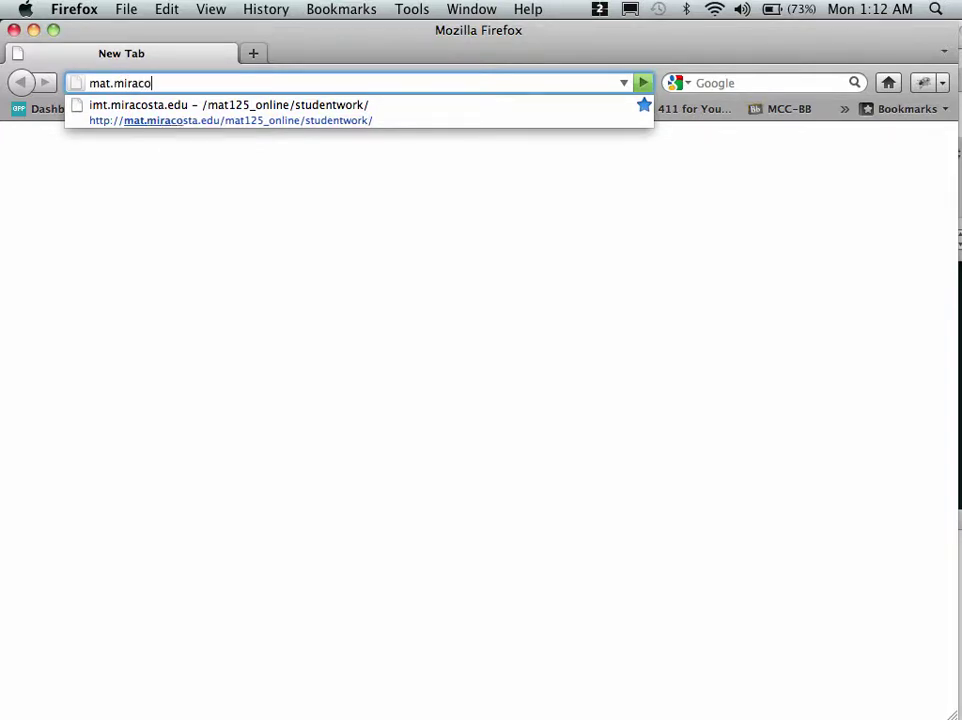